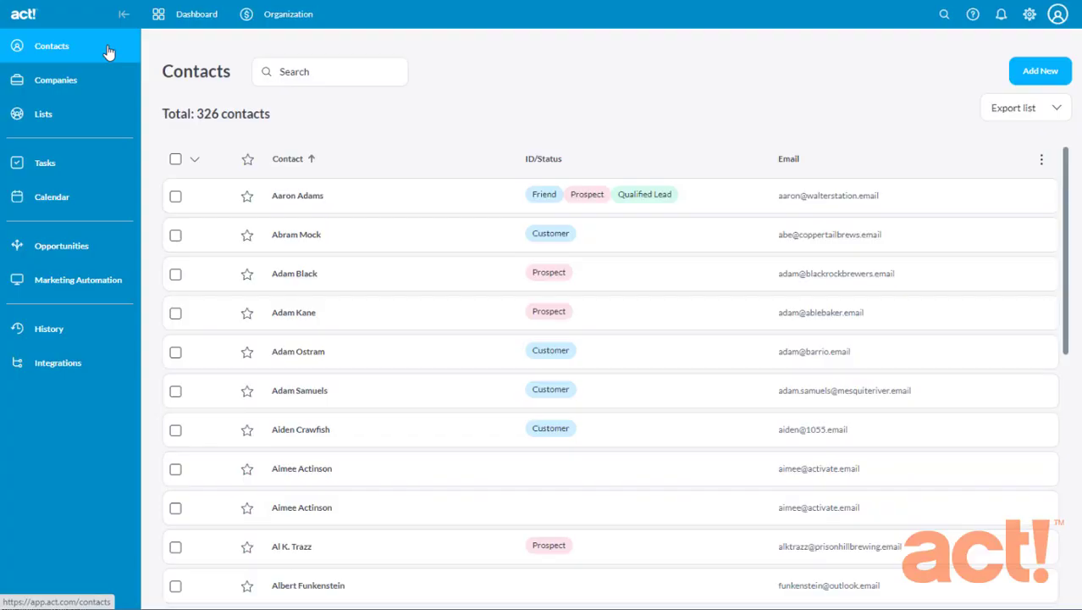
Customize the first contact's form so that Notes and activity sits directly above Additional details, and save the layout.
{"action": "left_click", "coordinate": [380, 194]}
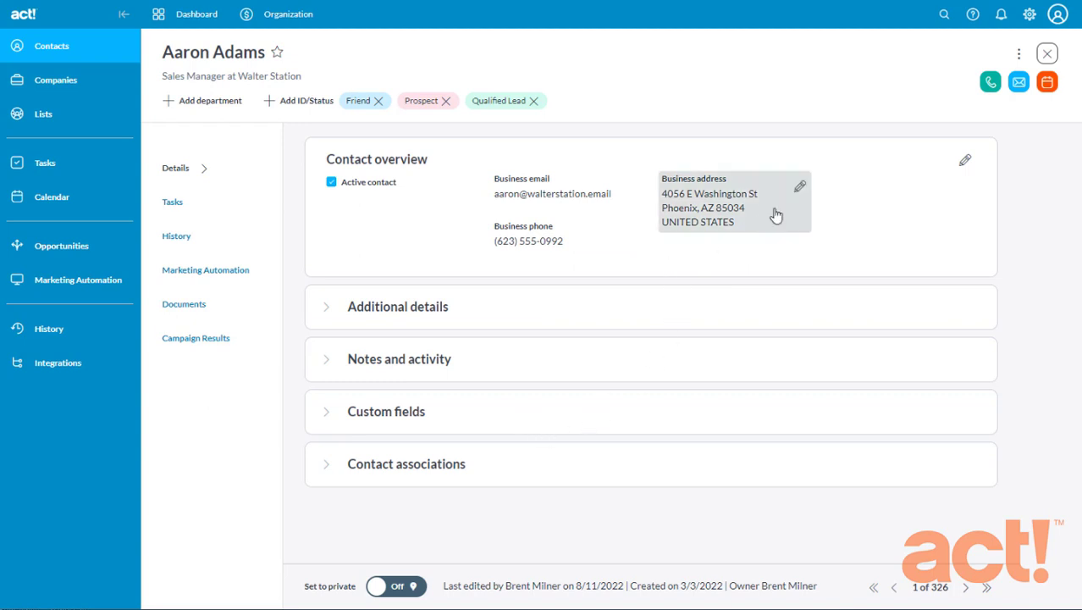
{"action": "left_click", "coordinate": [1020, 60]}
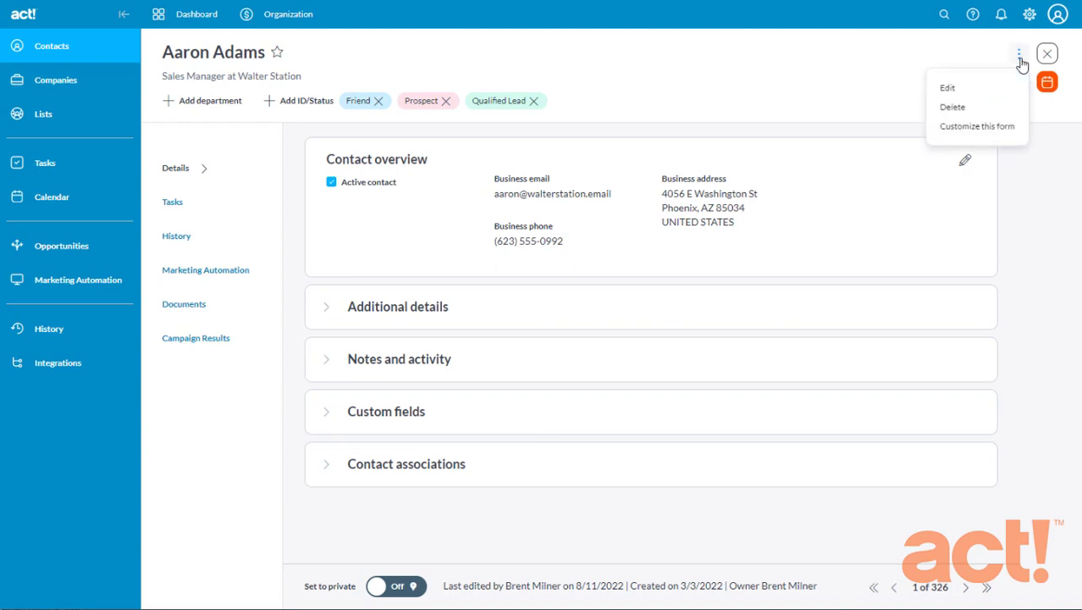
{"action": "left_click", "coordinate": [993, 127]}
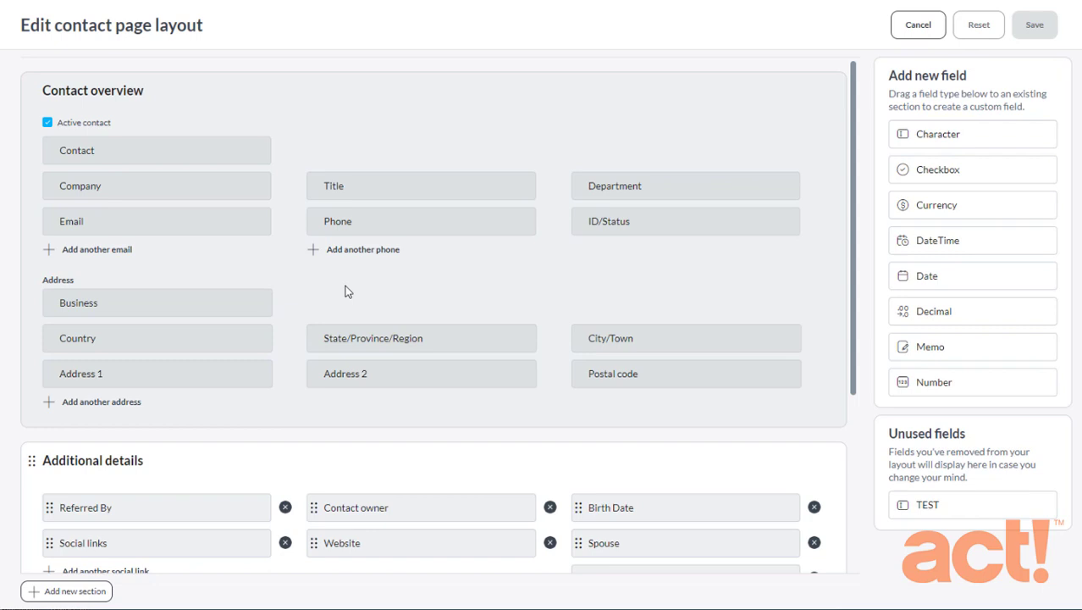
{"action": "scroll", "coordinate": [345, 290], "scroll_direction": "down", "scroll_amount": 5}
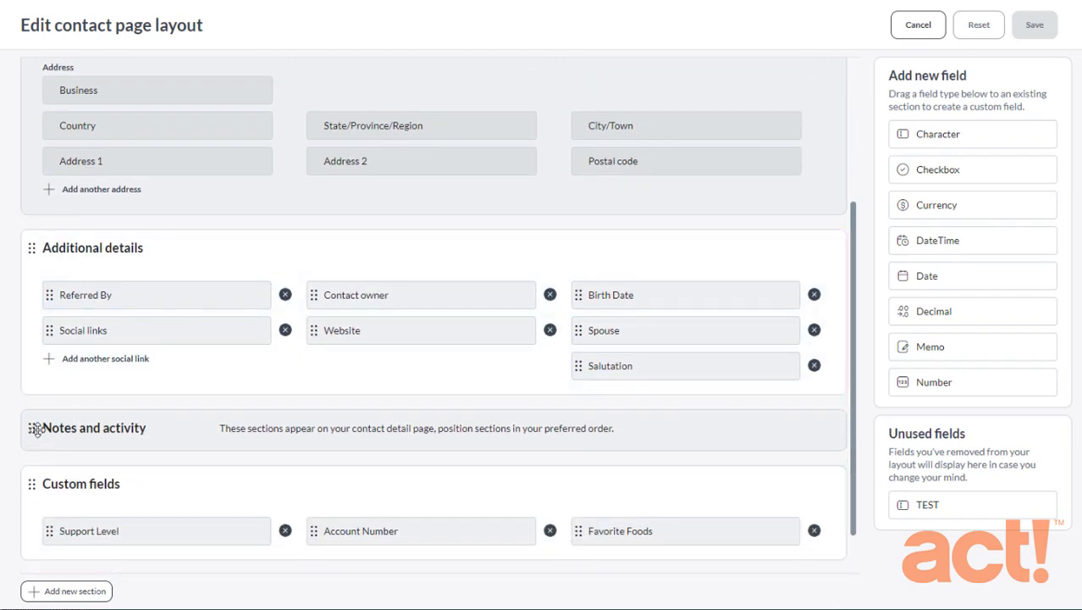
{"action": "left_click_drag", "start_coordinate": [36, 428], "coordinate": [67, 242]}
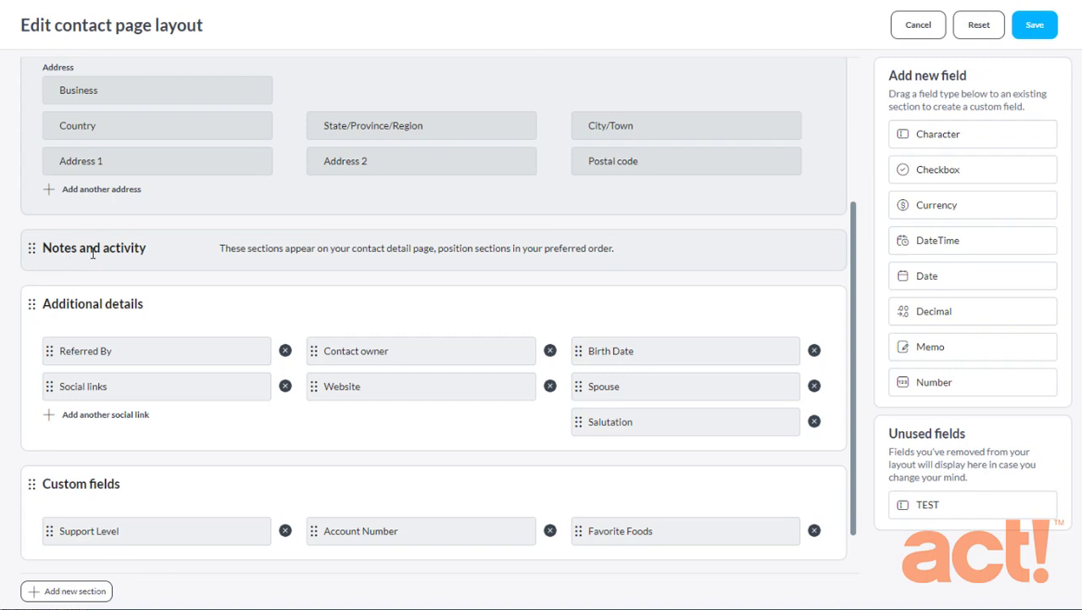
{"action": "left_click", "coordinate": [1034, 26]}
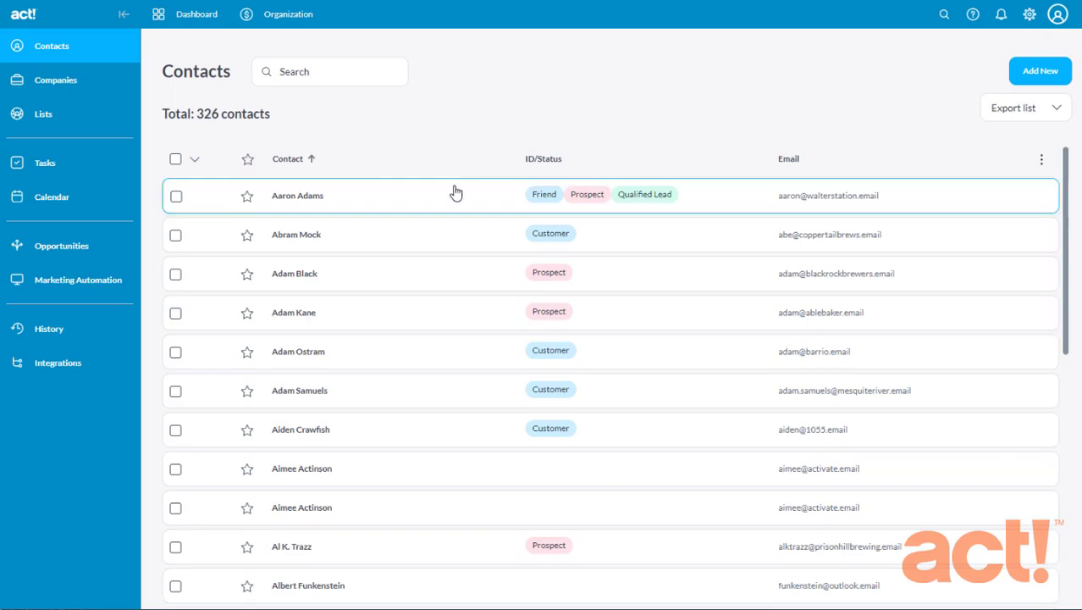
Add a section named Account Information to the contact page layout and place it directly above Notes and activity.
{"action": "left_click", "coordinate": [450, 196]}
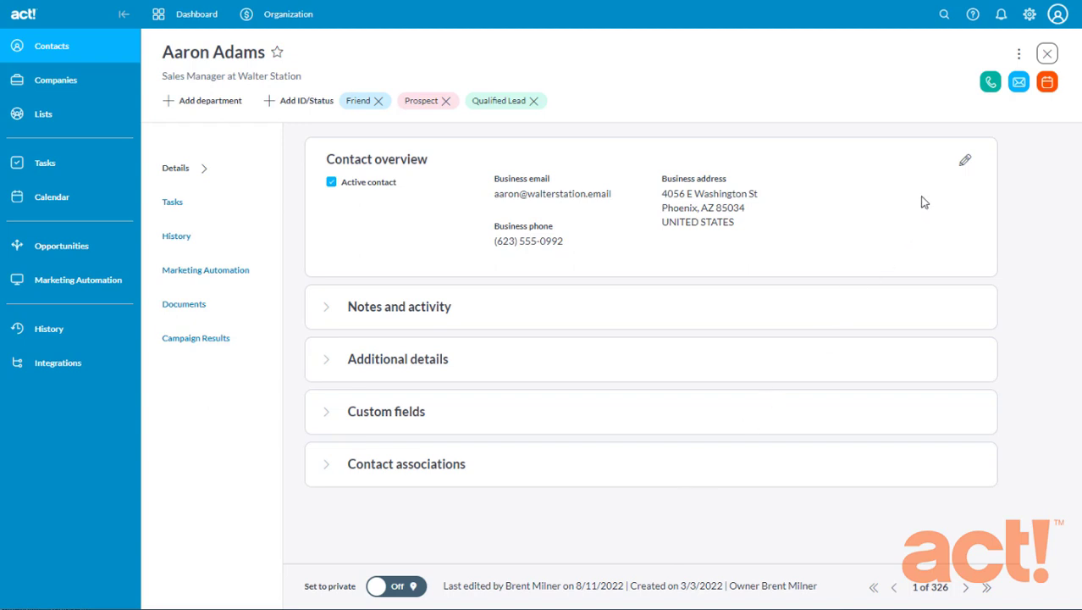
{"action": "left_click", "coordinate": [1020, 55]}
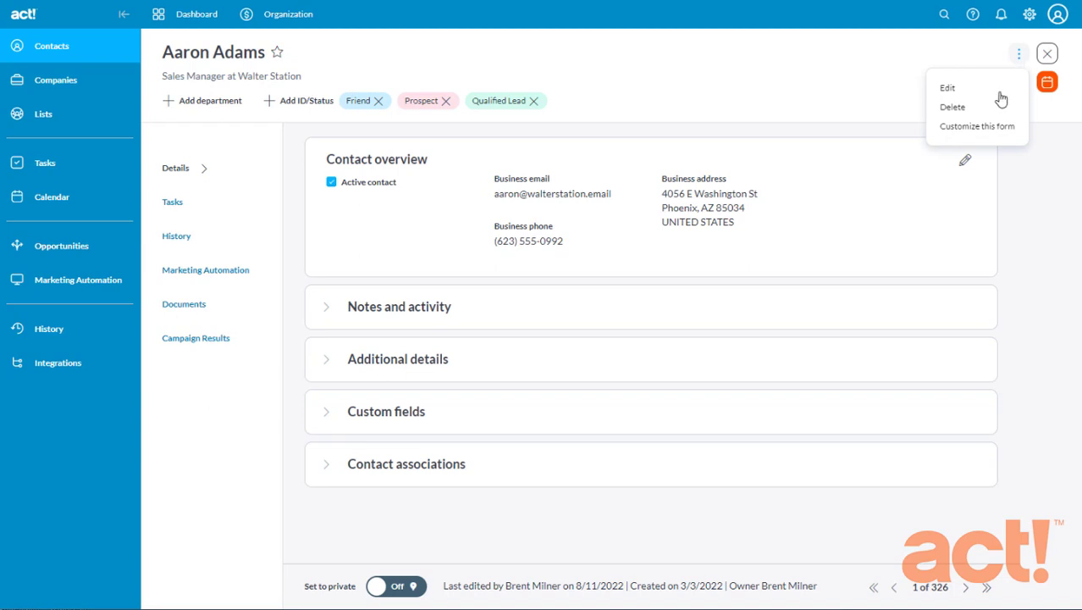
{"action": "left_click", "coordinate": [969, 134]}
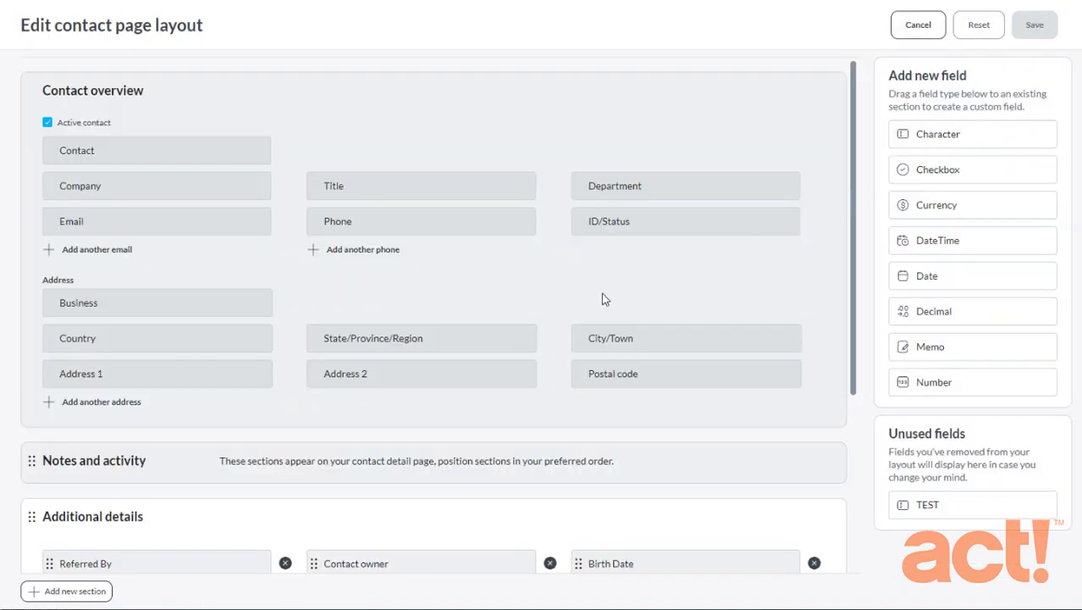
{"action": "left_click", "coordinate": [91, 597]}
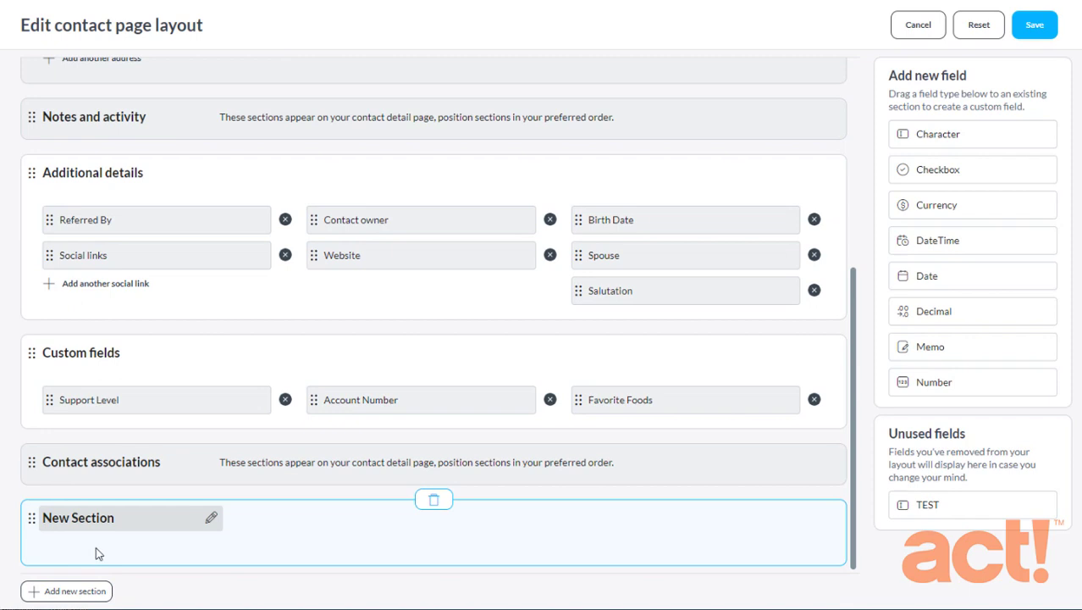
{"action": "left_click", "coordinate": [105, 517]}
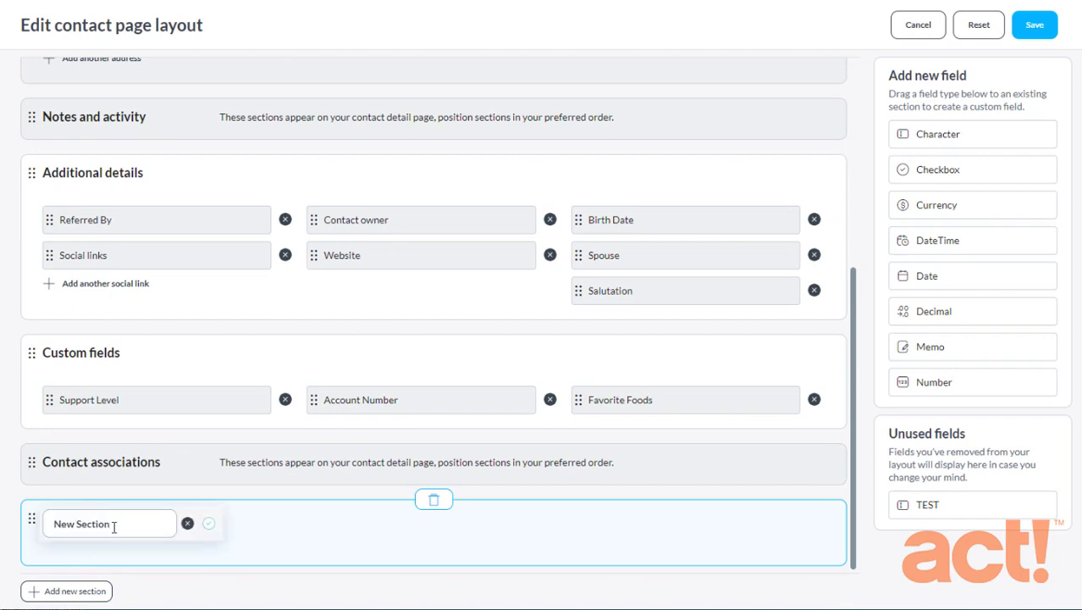
{"action": "left_click_drag", "start_coordinate": [114, 525], "coordinate": [1, 533]}
{"action": "key", "text": "BackSpace"}
{"action": "type", "text": "Acco"}
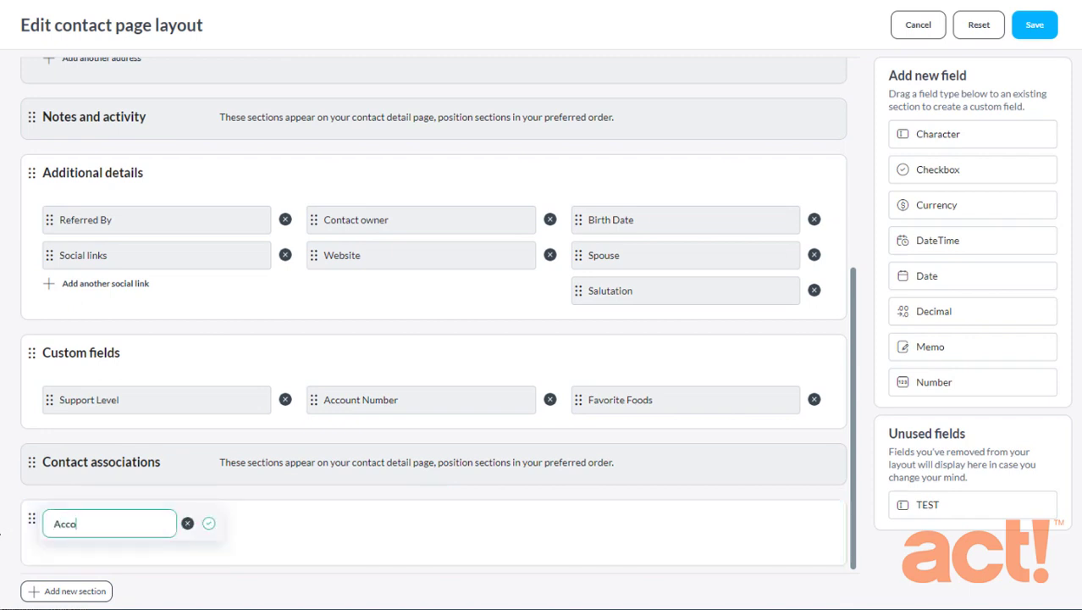
{"action": "type", "text": "unt Information"}
{"action": "left_click", "coordinate": [209, 524]}
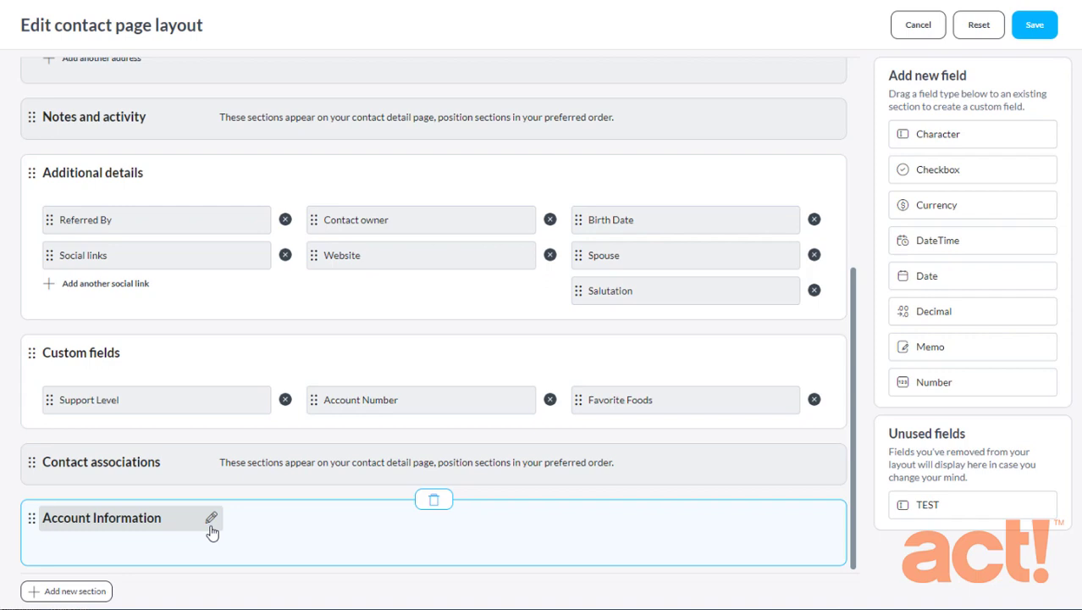
{"action": "left_click_drag", "start_coordinate": [30, 517], "coordinate": [42, 101]}
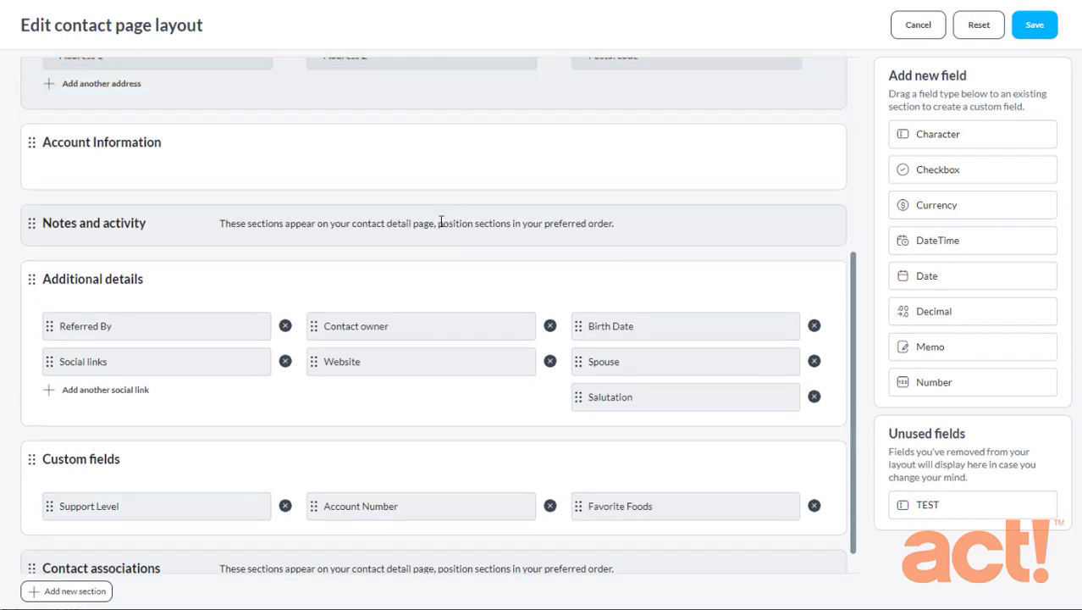
{"action": "mouse_move", "coordinate": [433, 159]}
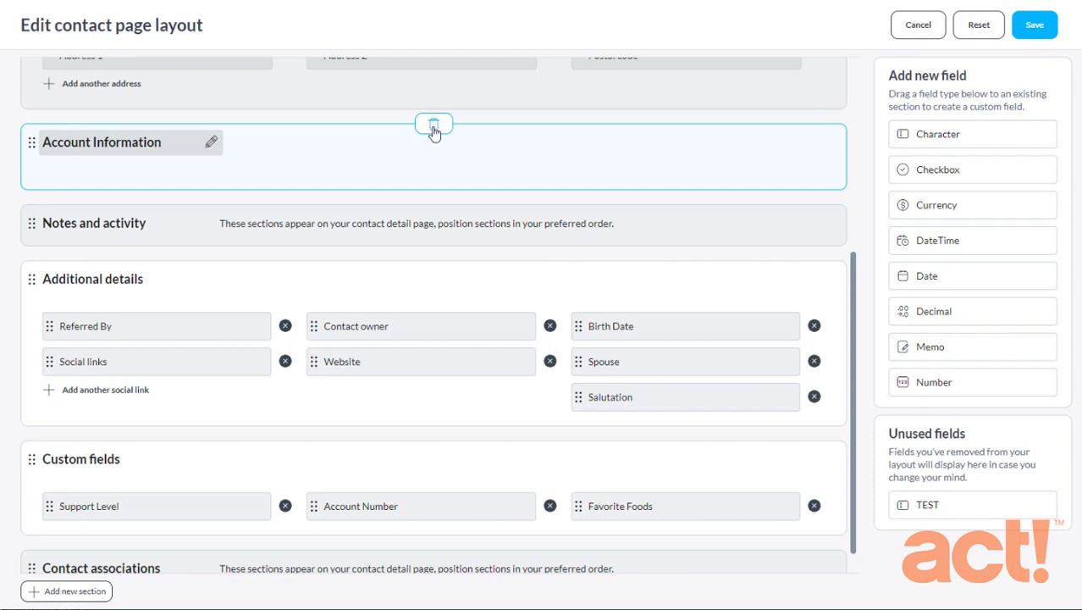
{"action": "left_click", "coordinate": [433, 127]}
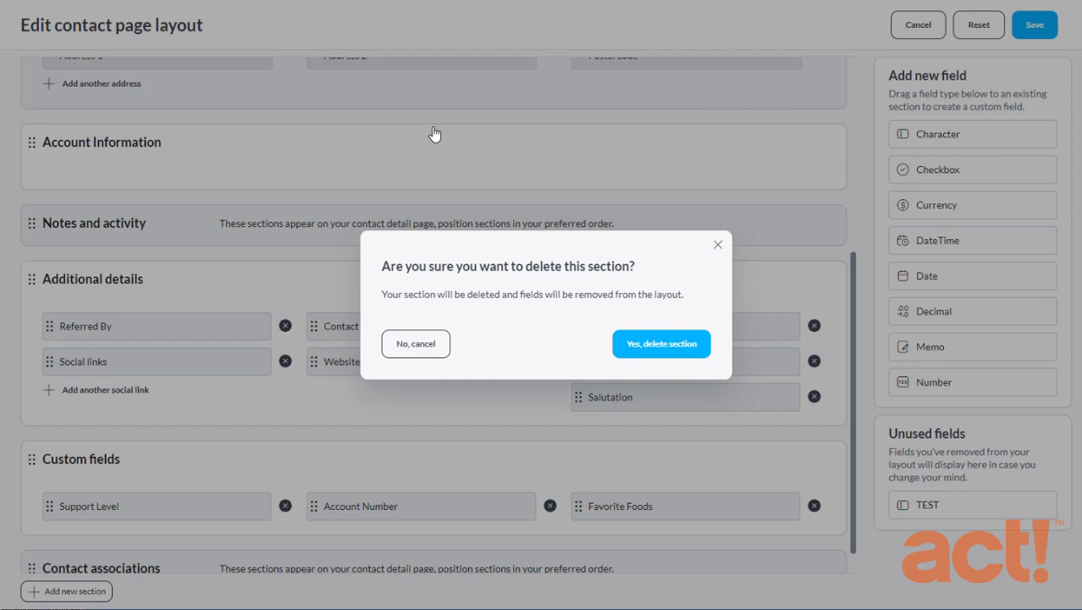
{"action": "left_click", "coordinate": [398, 343]}
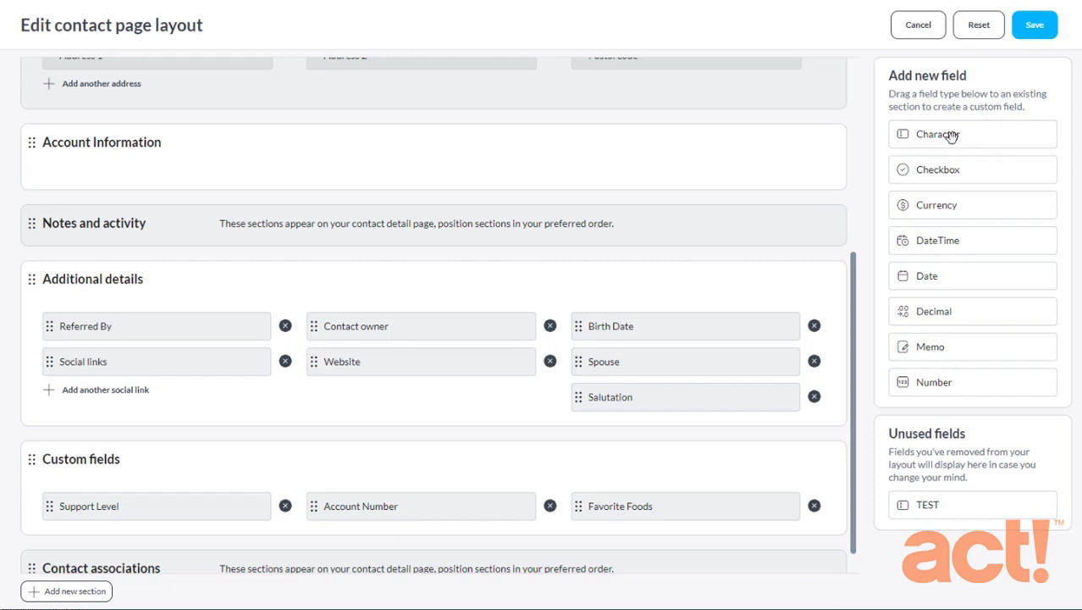
Start a Character custom field titled Customer Tier in the middle column of Account Information, using the Customer Tier dropdown list.
{"action": "left_click_drag", "start_coordinate": [946, 136], "coordinate": [376, 196]}
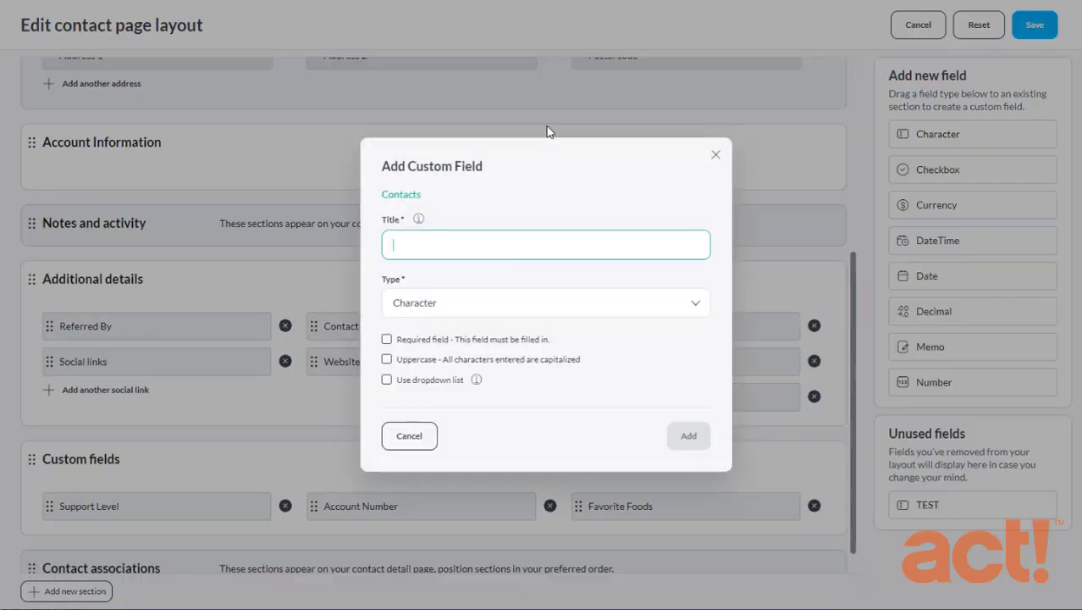
{"action": "type", "text": "Customer Tier"}
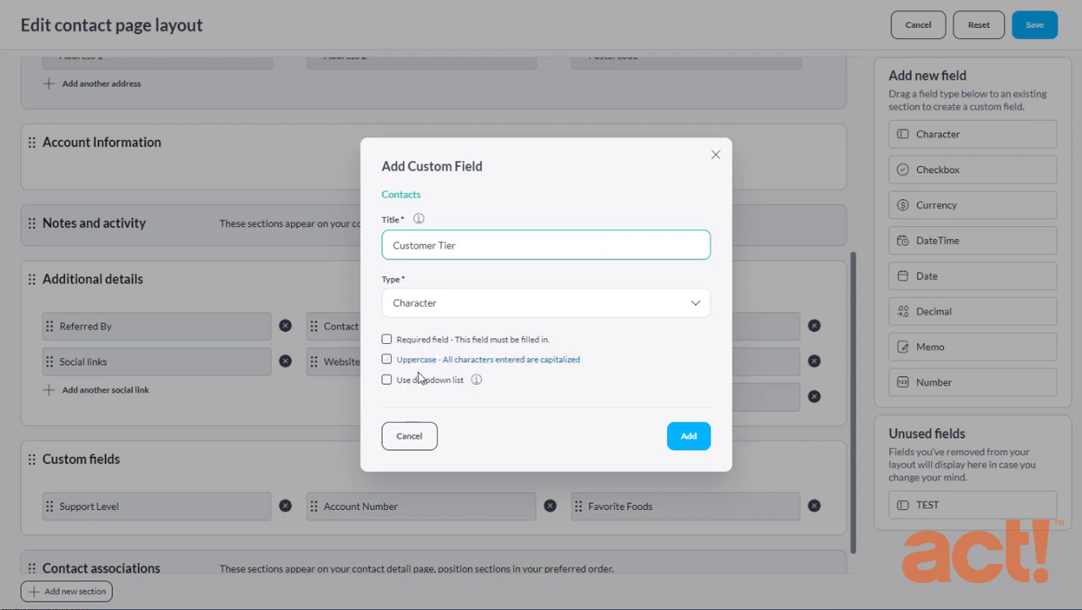
{"action": "left_click", "coordinate": [422, 361]}
{"action": "left_click", "coordinate": [430, 365]}
{"action": "left_click", "coordinate": [387, 381]}
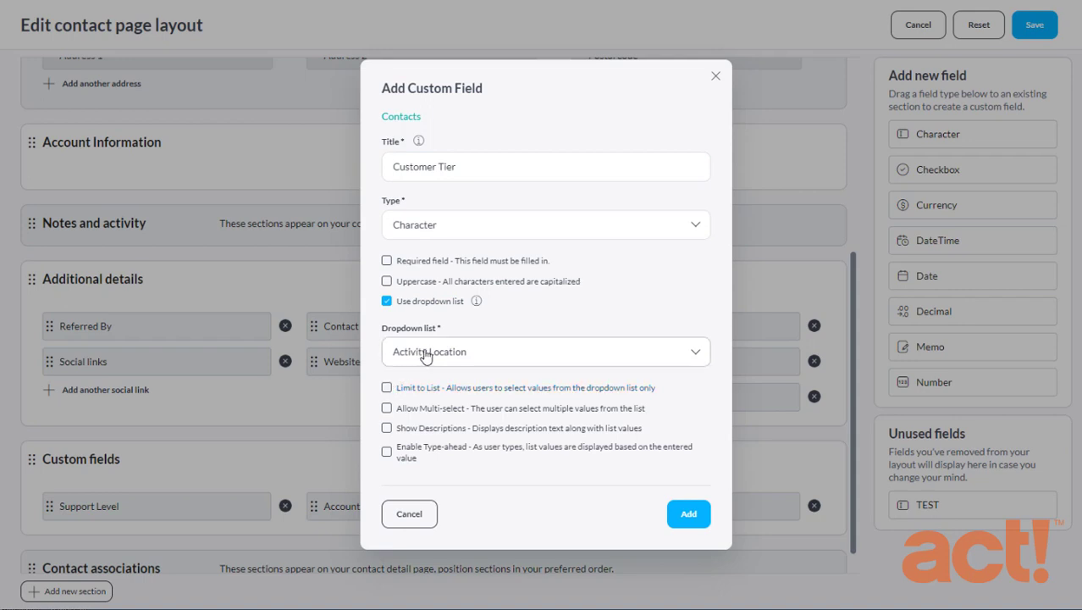
{"action": "left_click", "coordinate": [425, 356]}
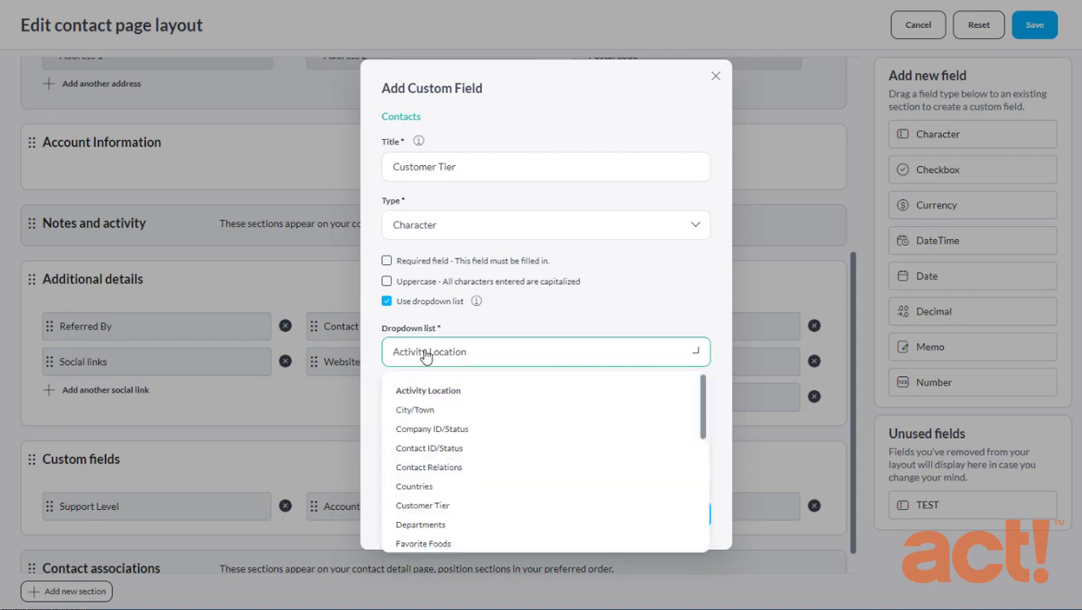
{"action": "left_click", "coordinate": [422, 505]}
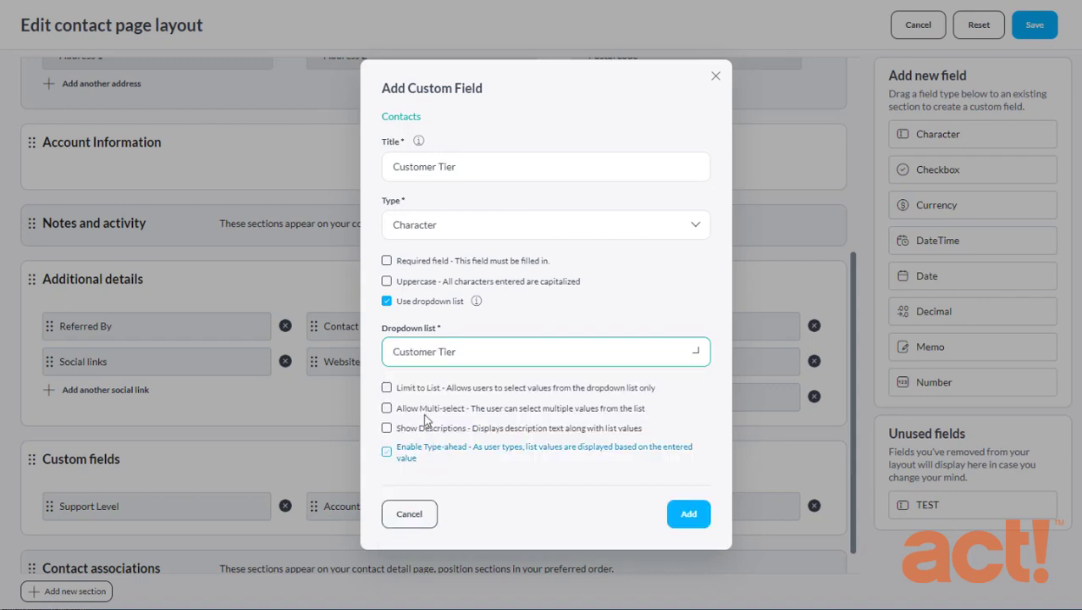
Enable Limit to List and Show Descriptions for the Customer Tier field, add it, and save the contact layout.
{"action": "left_click", "coordinate": [387, 389]}
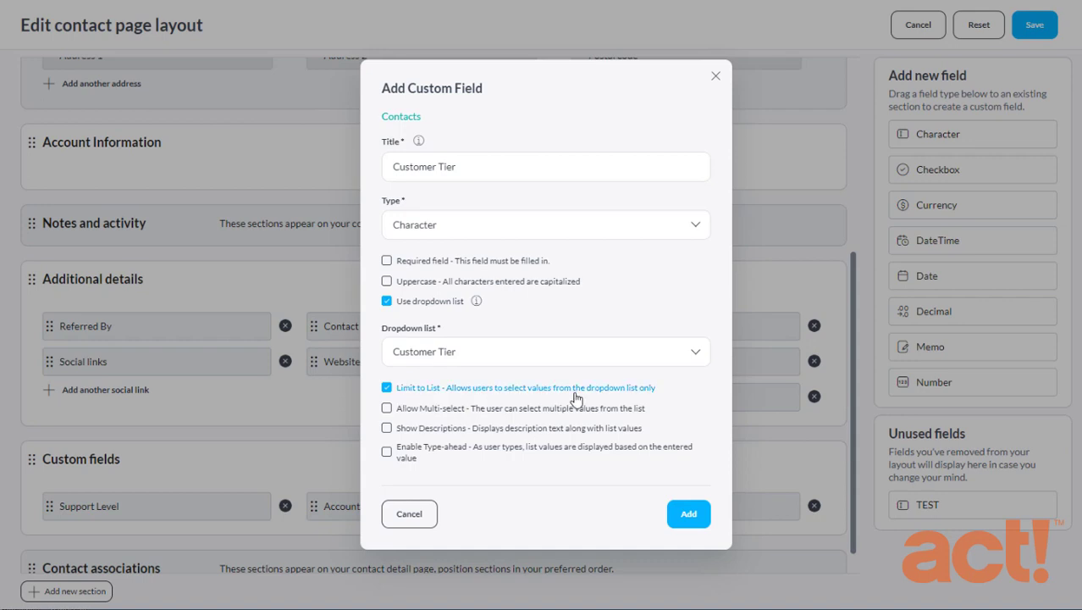
{"action": "left_click", "coordinate": [387, 408]}
{"action": "left_click", "coordinate": [387, 428]}
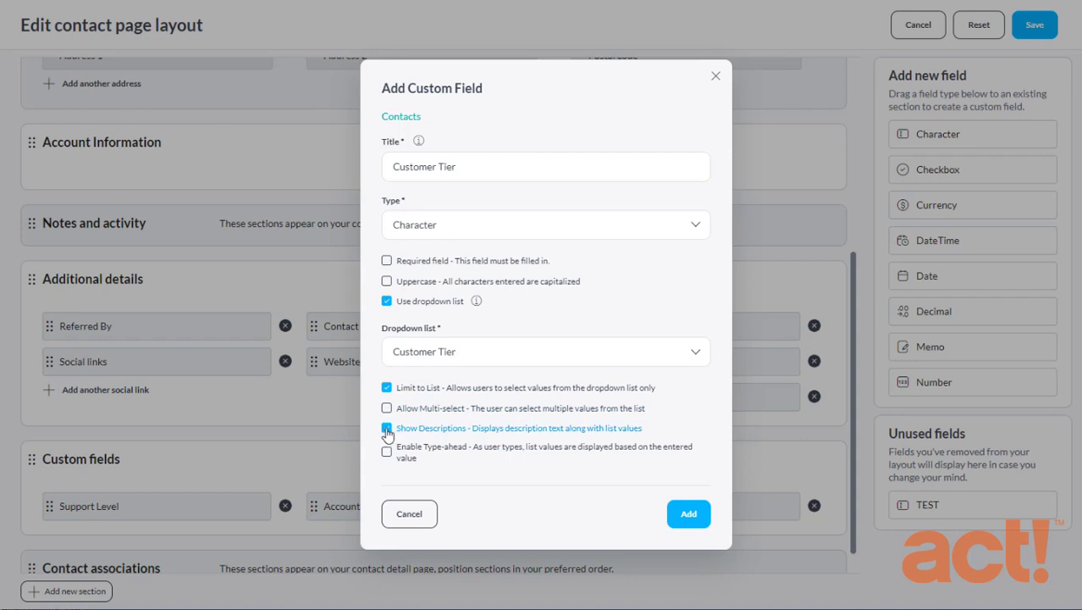
{"action": "left_click", "coordinate": [689, 513]}
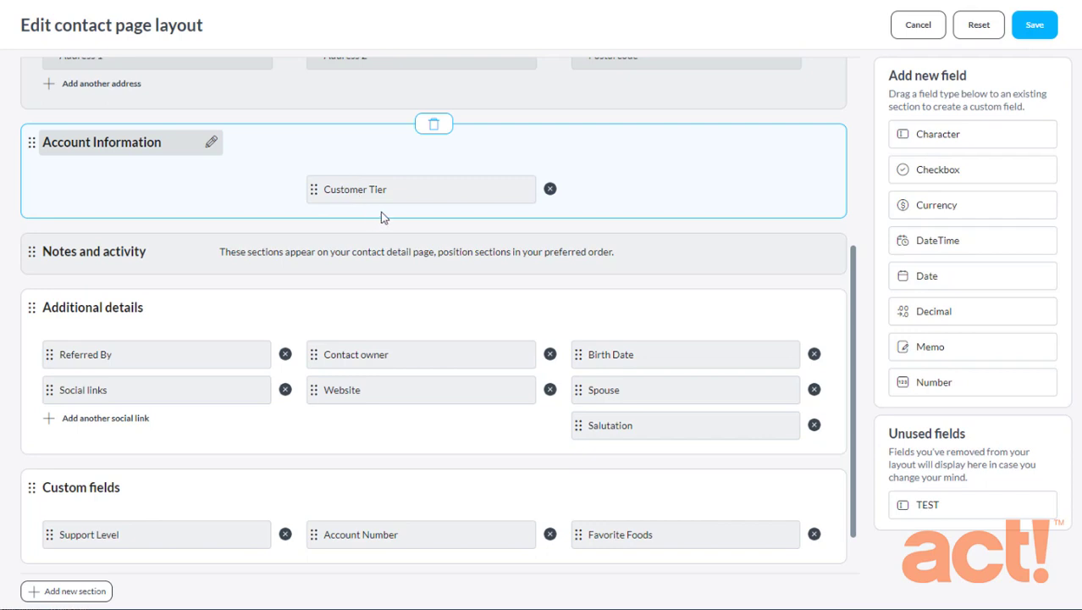
{"action": "left_click", "coordinate": [1042, 26]}
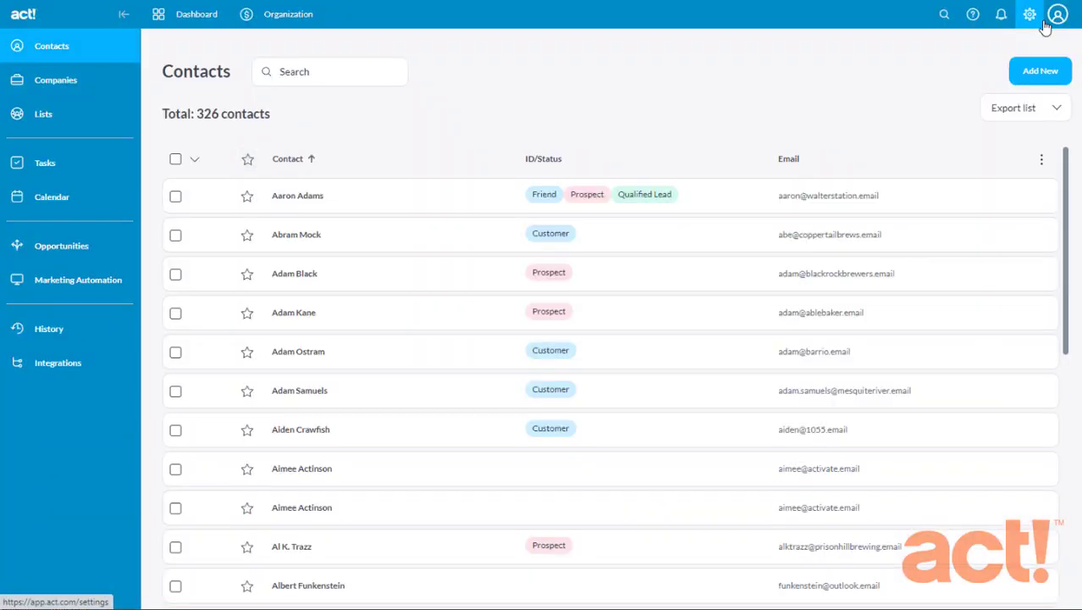
Reopen the first contact and examine the Customer Tier choices under Account Information and the fields in the Custom fields section.
{"action": "left_click", "coordinate": [450, 203]}
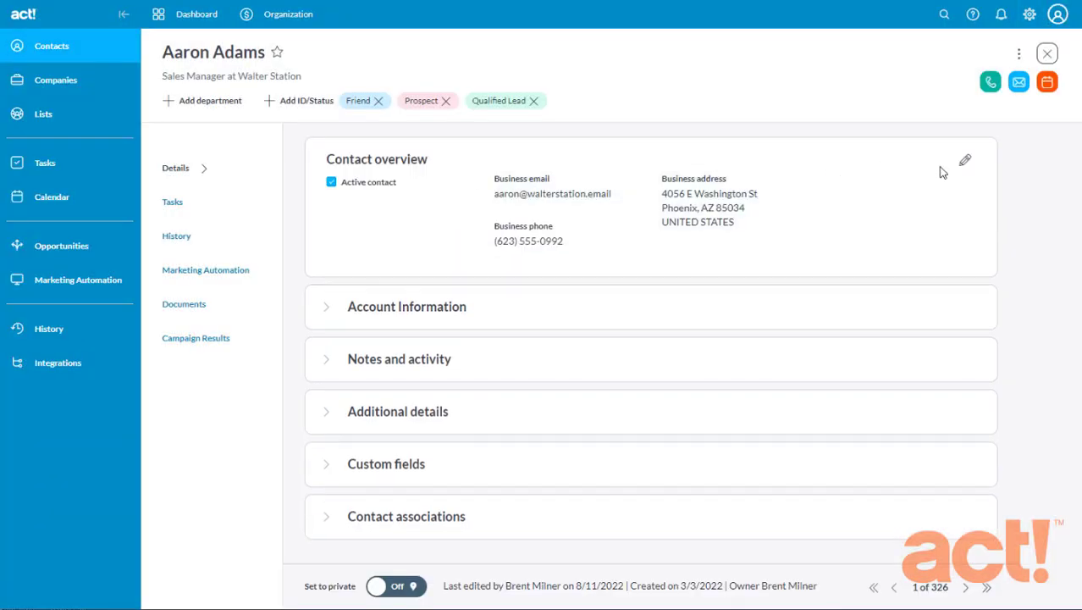
{"action": "left_click", "coordinate": [414, 311]}
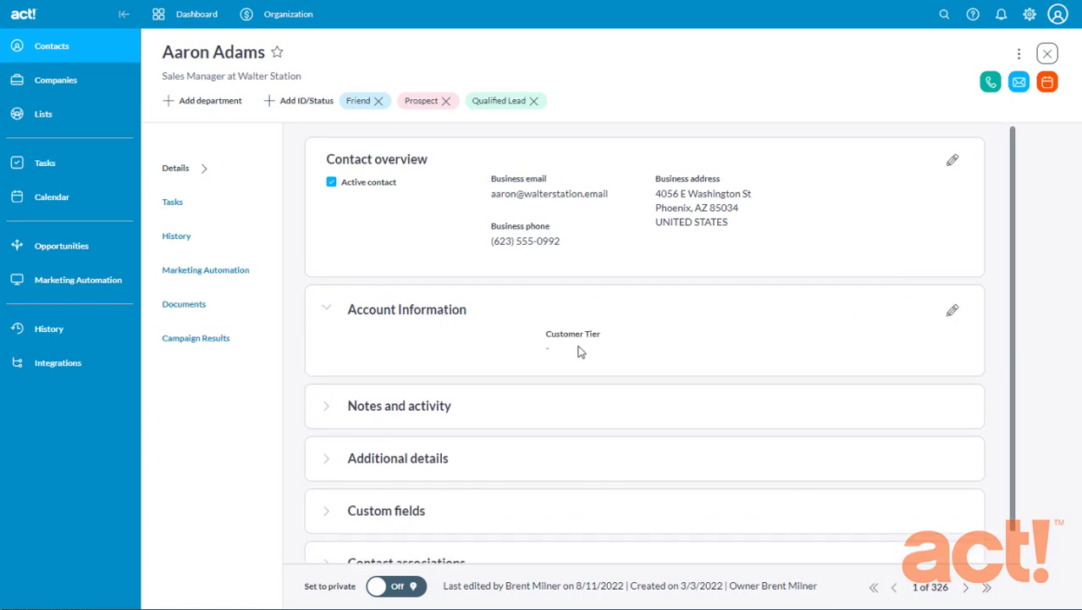
{"action": "left_click", "coordinate": [951, 311]}
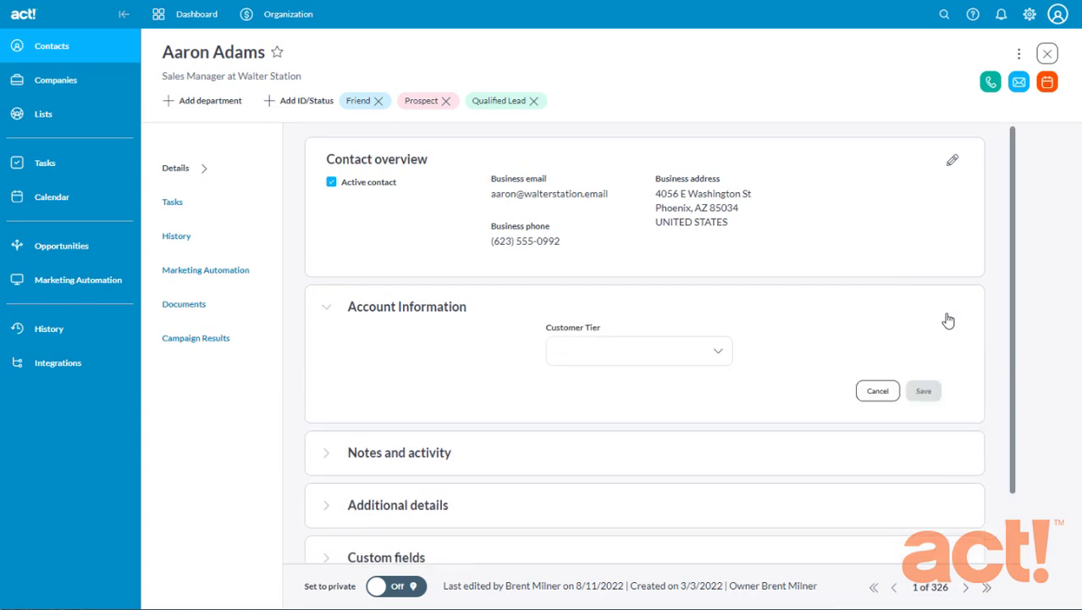
{"action": "left_click", "coordinate": [719, 359]}
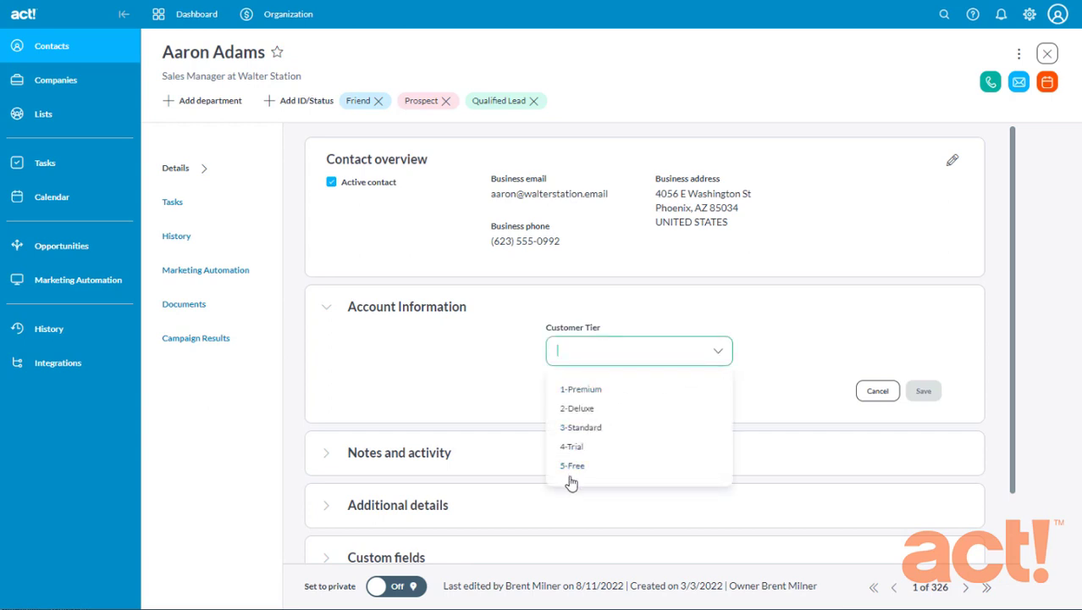
{"action": "left_click", "coordinate": [789, 375]}
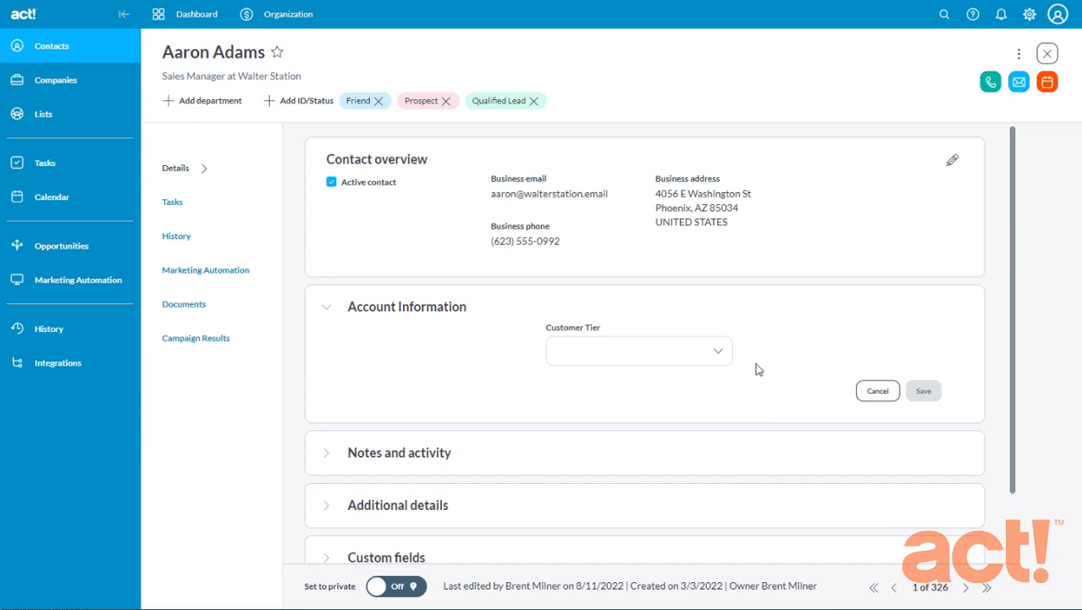
{"action": "scroll", "coordinate": [688, 280], "scroll_direction": "down", "scroll_amount": 1}
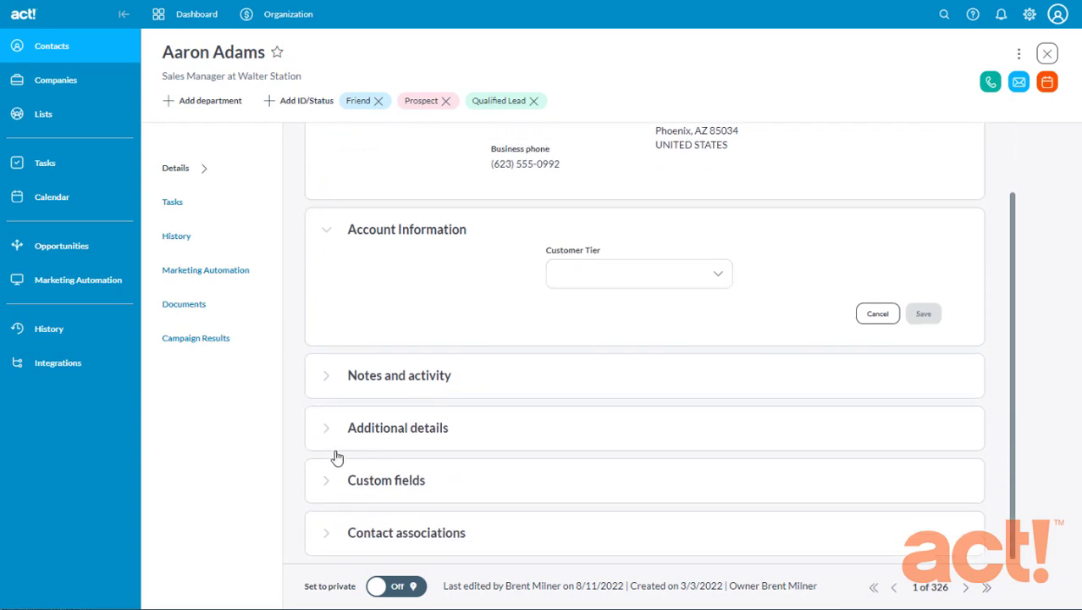
{"action": "left_click", "coordinate": [331, 483]}
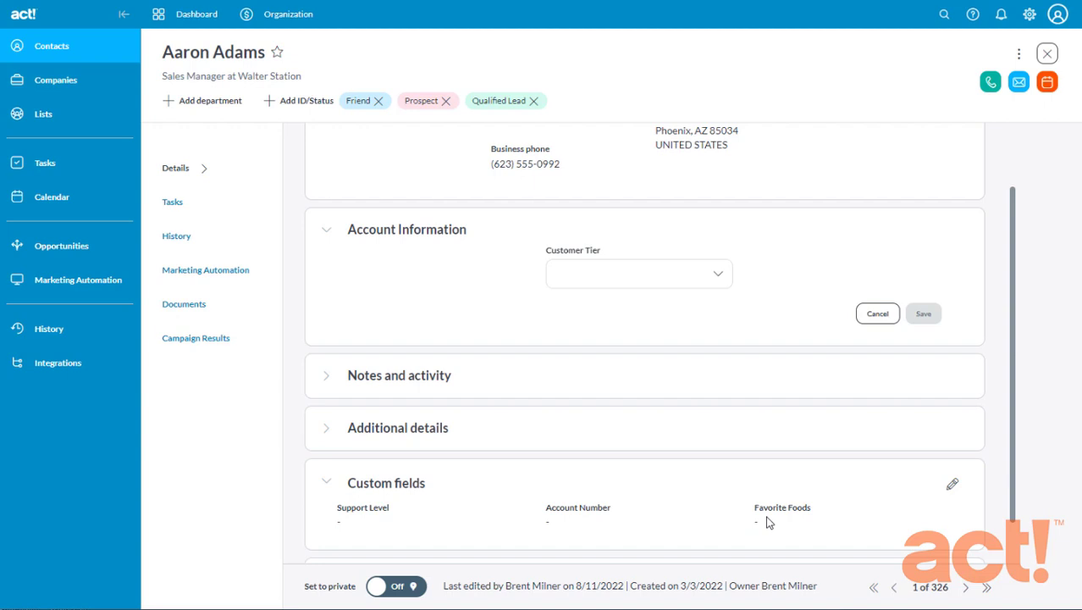
Customize the contact layout by moving Support Level to the right column of Account Information and Account Number to its left column.
{"action": "left_click", "coordinate": [1018, 53]}
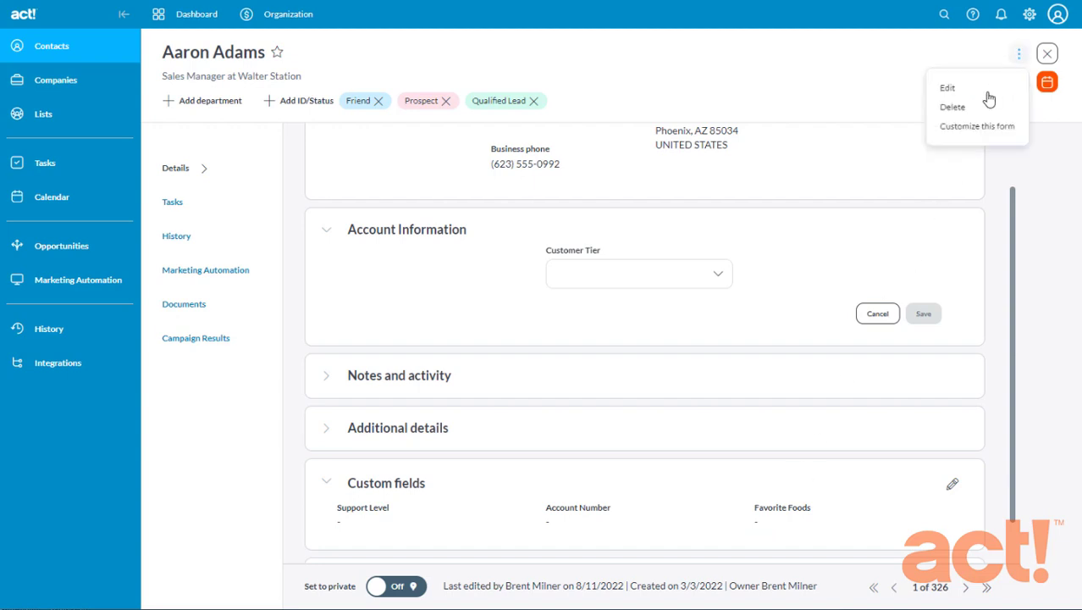
{"action": "left_click", "coordinate": [978, 126]}
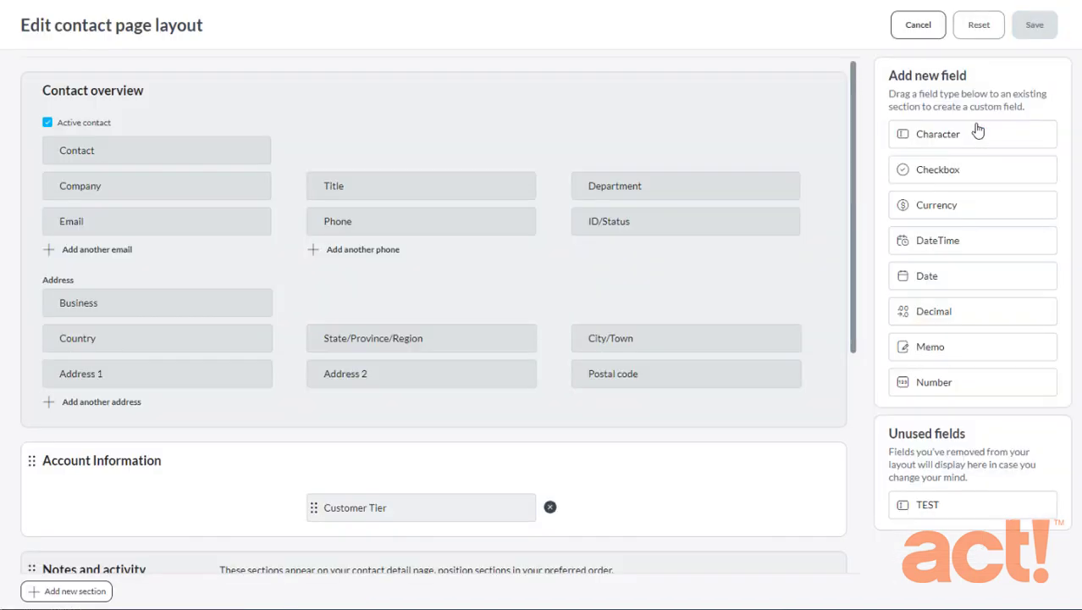
{"action": "scroll", "coordinate": [485, 279], "scroll_direction": "down", "scroll_amount": 5}
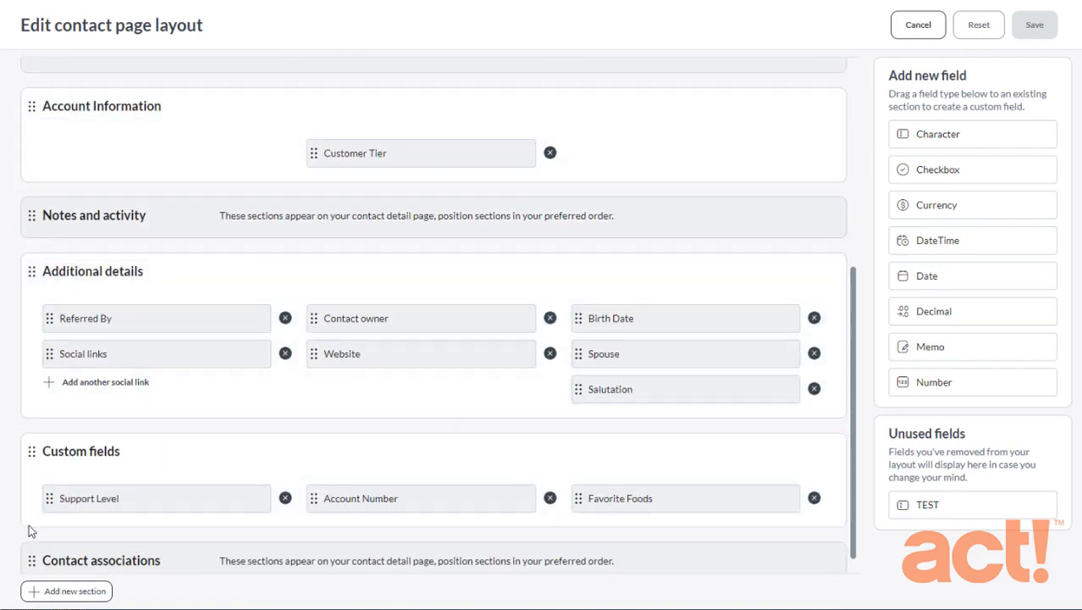
{"action": "left_click_drag", "start_coordinate": [67, 506], "coordinate": [584, 166]}
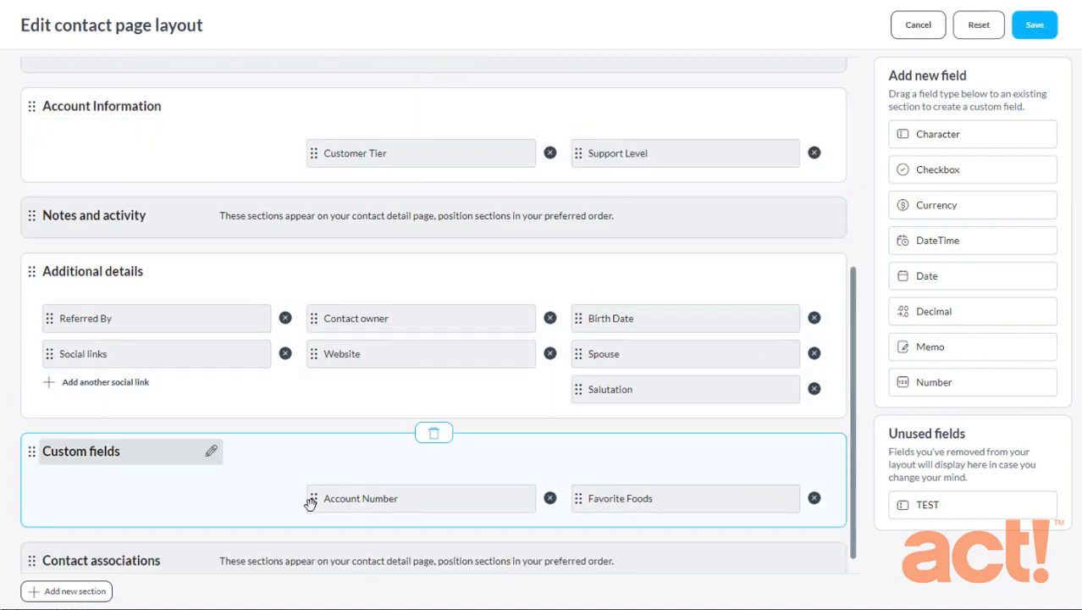
{"action": "left_click_drag", "start_coordinate": [309, 500], "coordinate": [47, 158]}
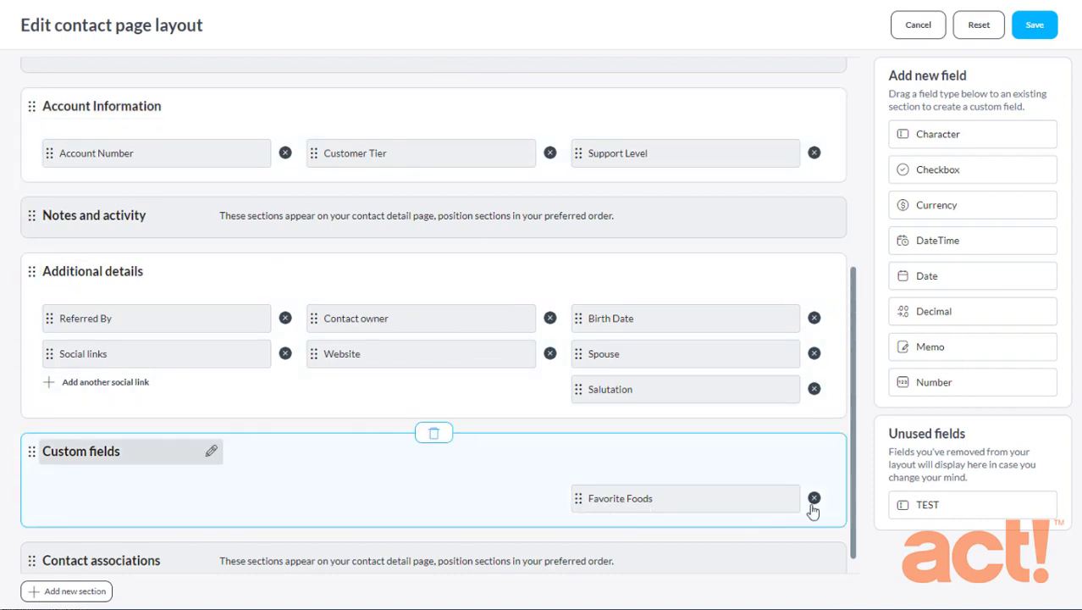
Remove the Favorite Foods field from the Custom fields section and save the contact page layout.
{"action": "left_click", "coordinate": [814, 499]}
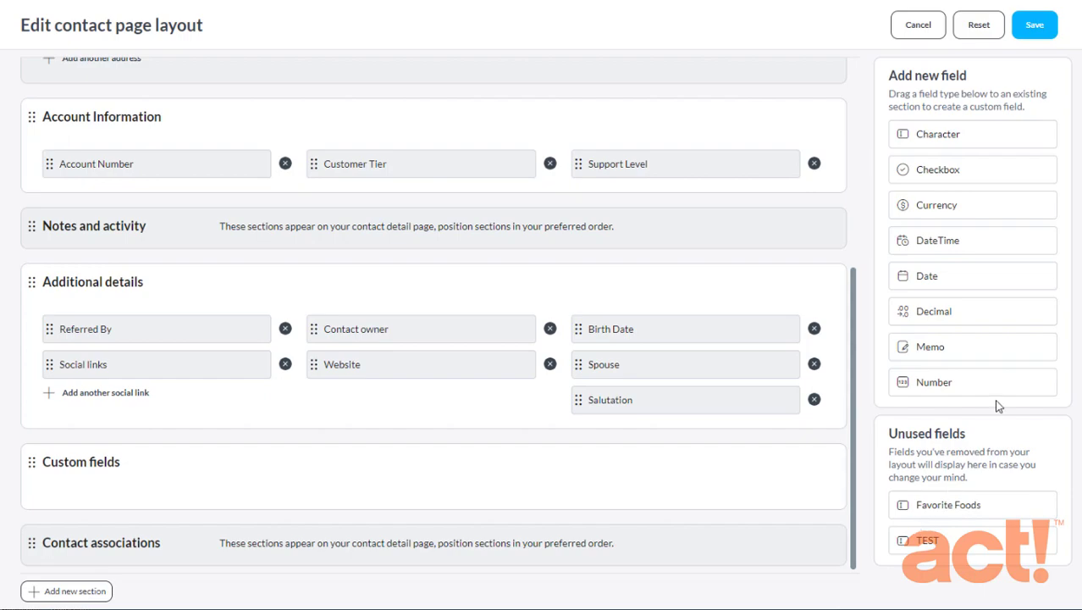
{"action": "left_click", "coordinate": [1042, 35]}
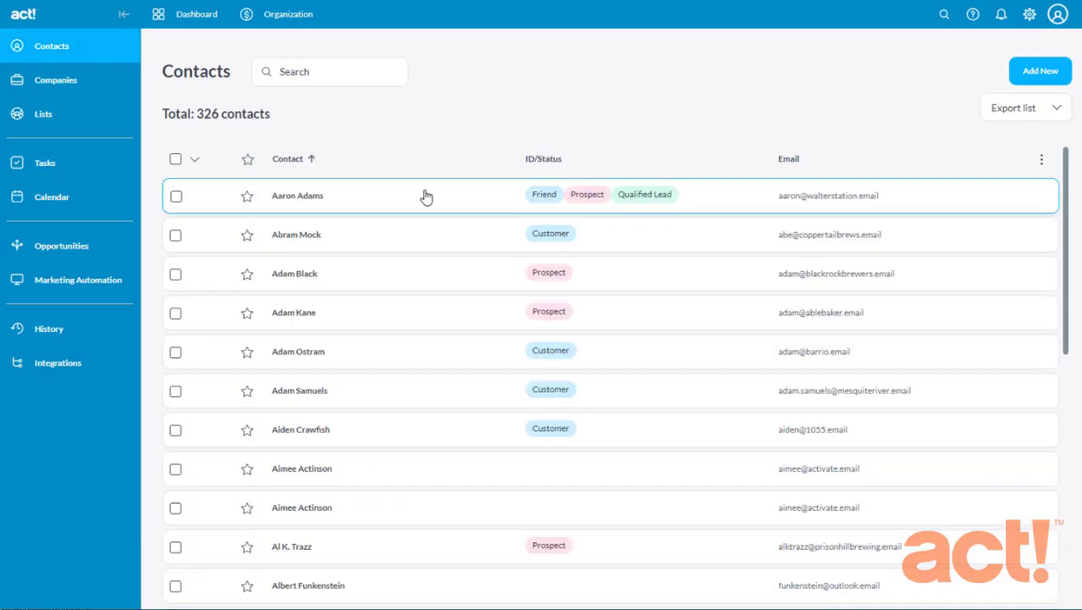
Reopen the first contact and open its Account Information section for editing to examine the rearranged fields.
{"action": "left_click", "coordinate": [428, 198]}
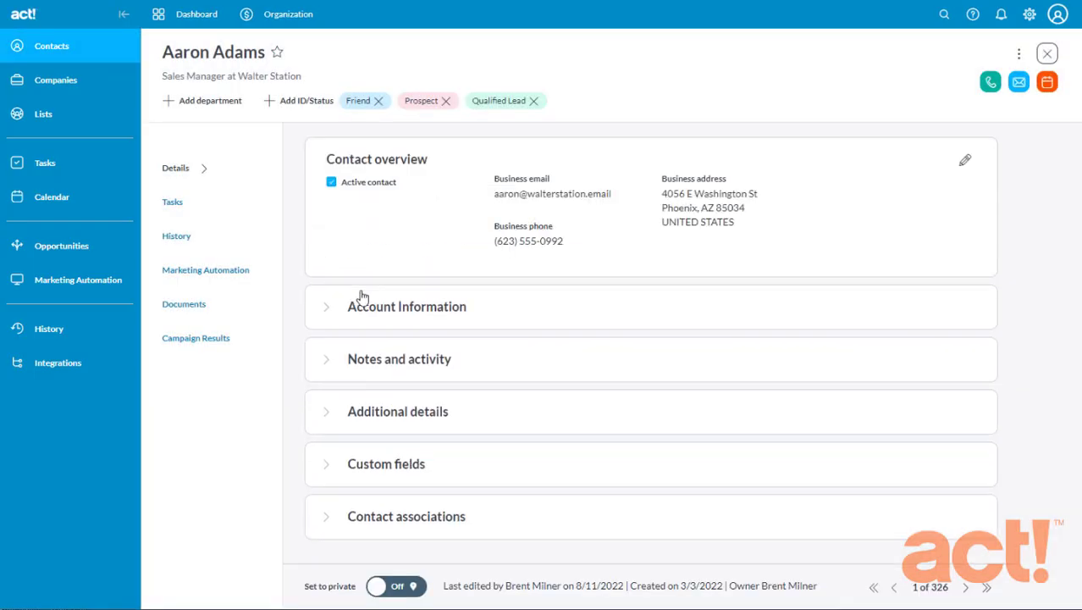
{"action": "left_click", "coordinate": [326, 312]}
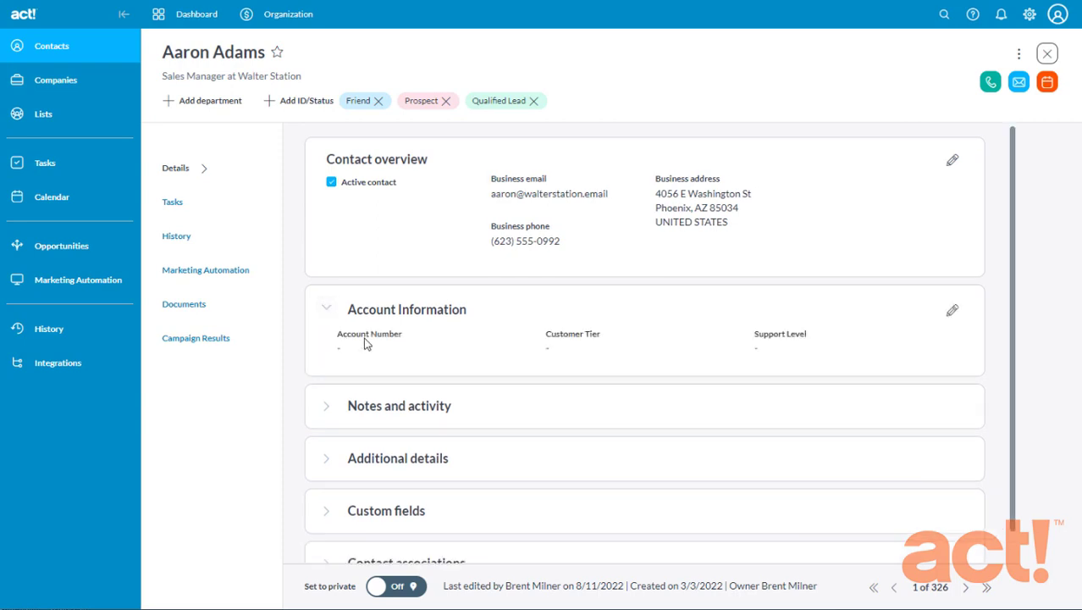
{"action": "left_click", "coordinate": [951, 311]}
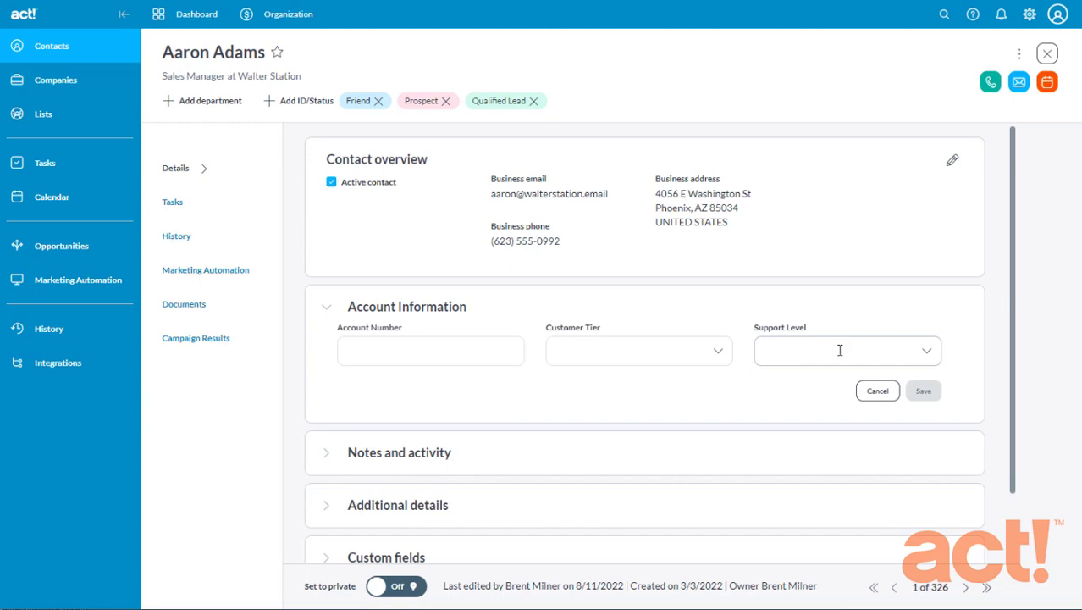
Reopen the contact layout, try rearranging Support Level and Customer Tier within Account Information, and reset the unsaved changes.
{"action": "left_click", "coordinate": [1018, 54]}
{"action": "left_click", "coordinate": [980, 126]}
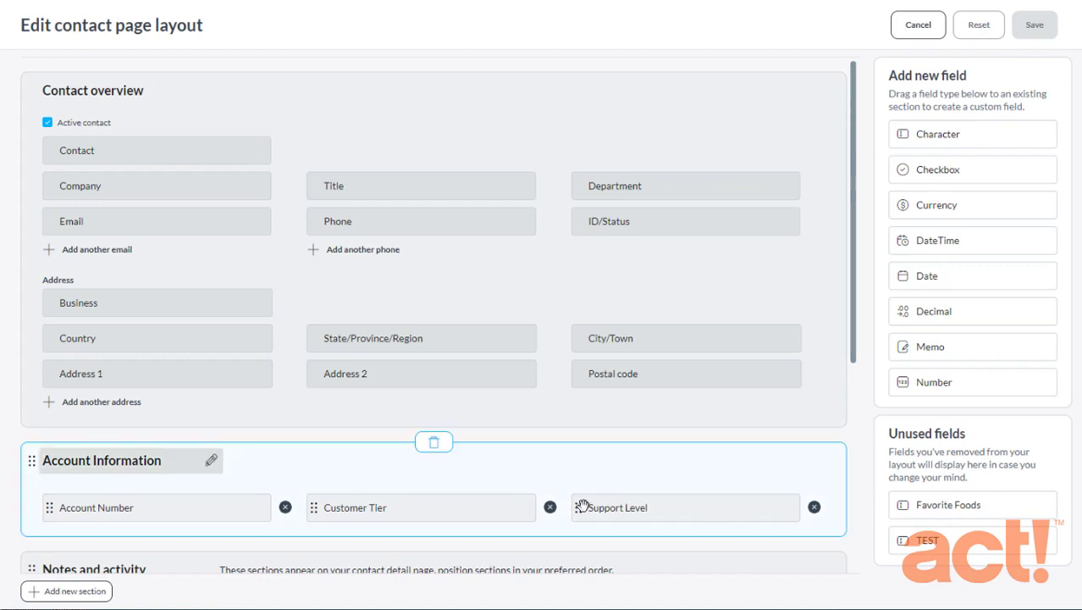
{"action": "left_click_drag", "start_coordinate": [581, 508], "coordinate": [633, 513]}
{"action": "scroll", "coordinate": [518, 514], "scroll_direction": "down", "scroll_amount": 2}
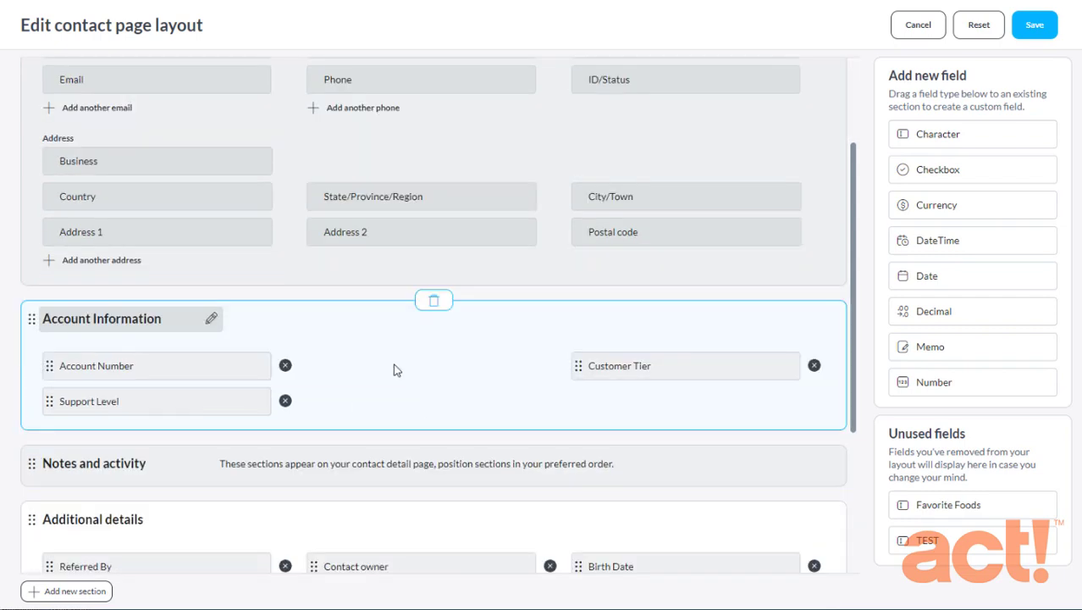
{"action": "left_click", "coordinate": [979, 25]}
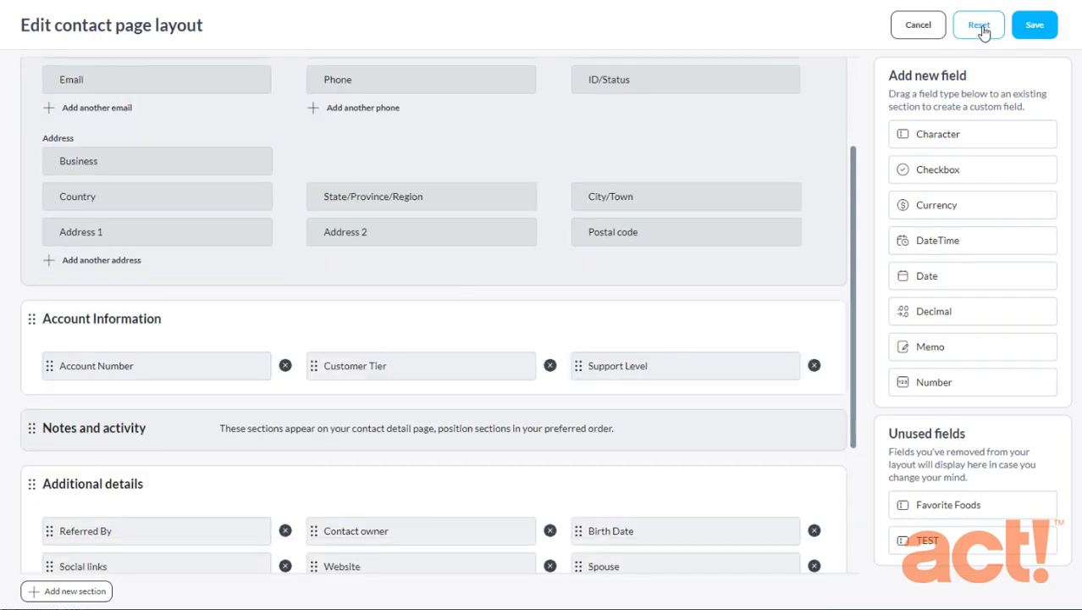